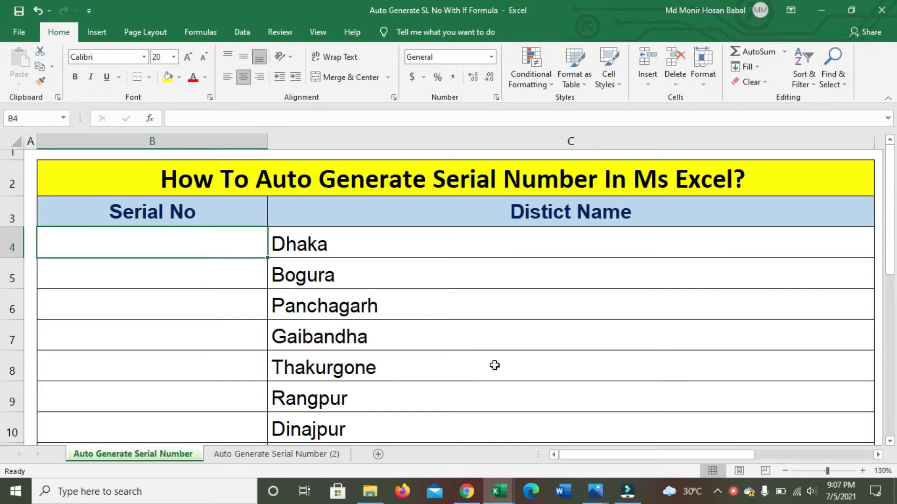
- Enter the serial numbers 1, 2, 3 and 4 in cells B4 to B7
type("1")
key("Return")
type("2")
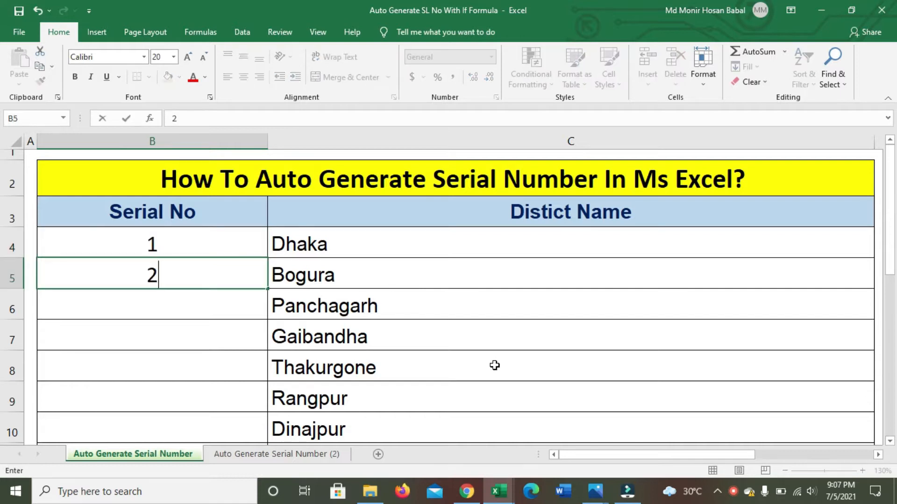
key("Return")
type("3")
key("Return")
type("4")
key("Return")
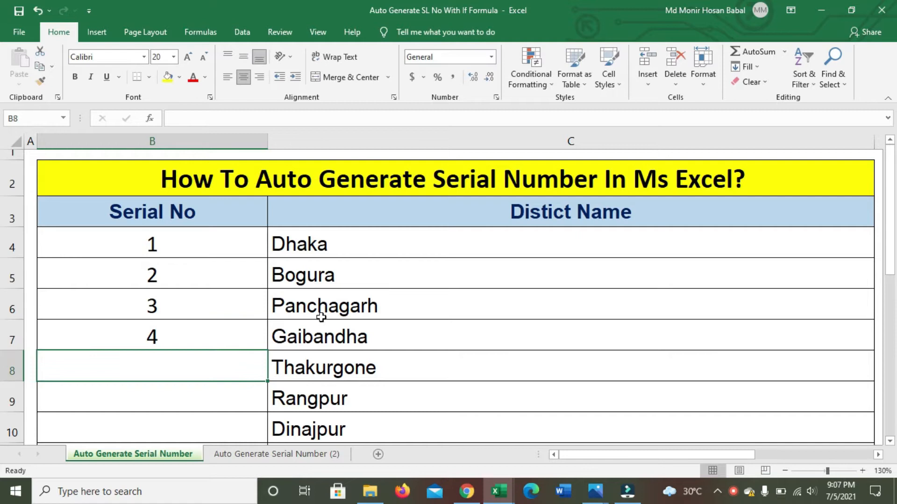
- Extend the serial number series from B4:B7 down column B through row 17
left_click(242, 252)
left_click_drag(242, 253, 254, 425)
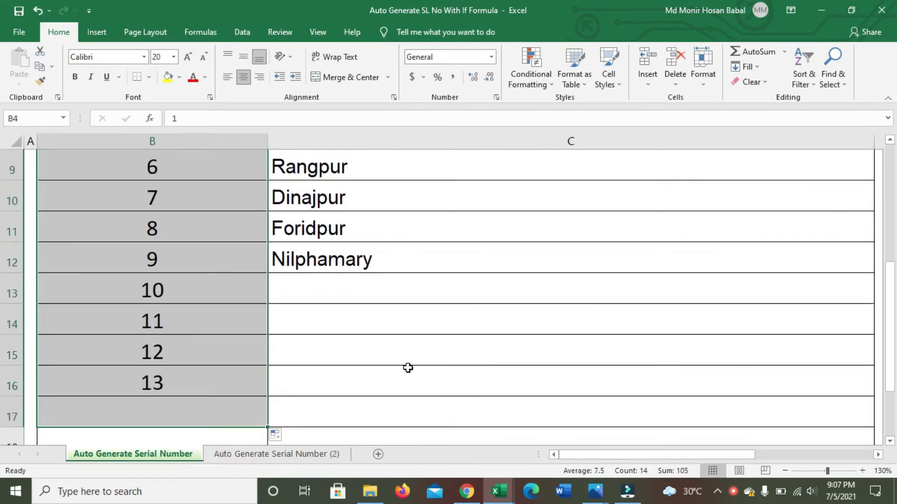
scroll(290, 347, "up", 3)
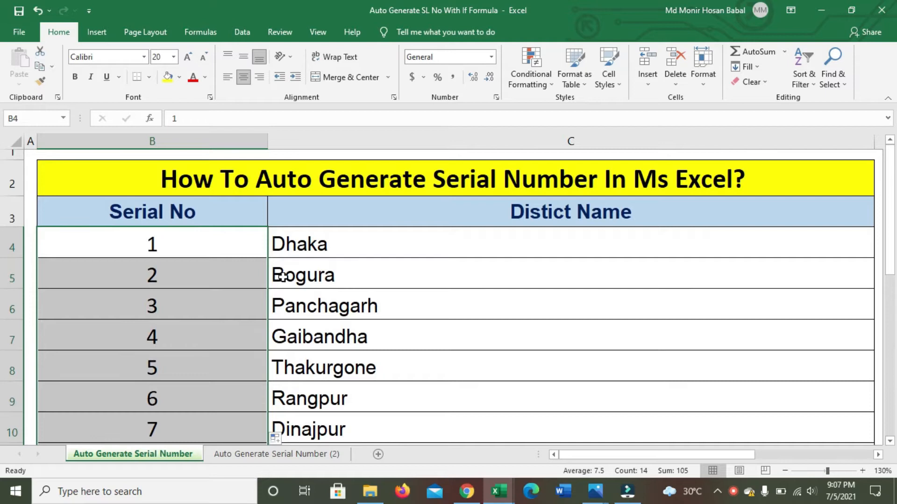
left_click(256, 244)
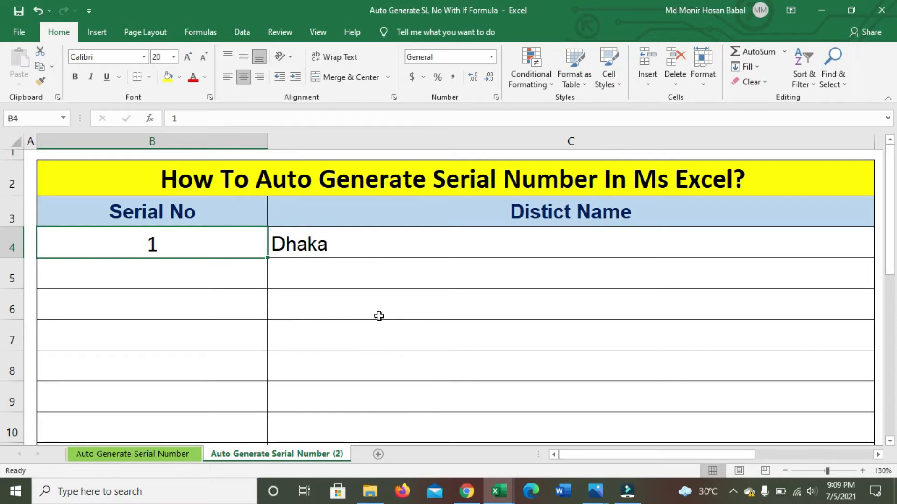
left_click(190, 138)
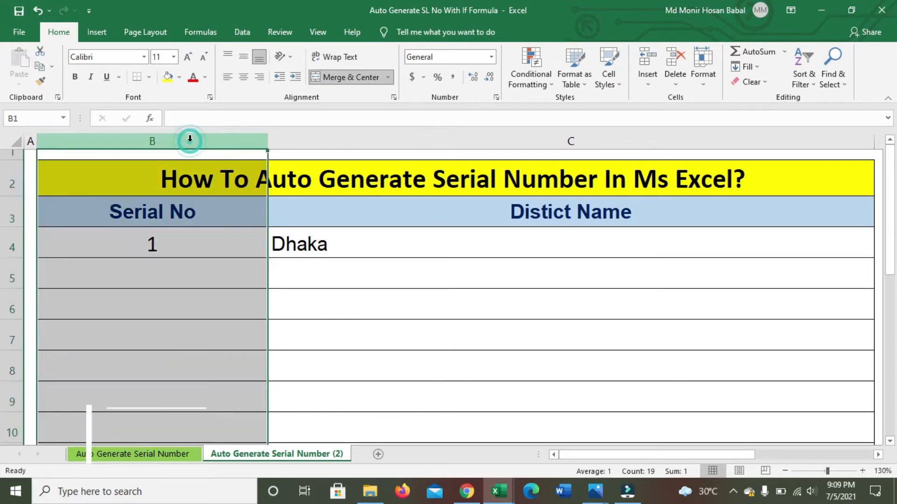
left_click_drag(190, 139, 508, 139)
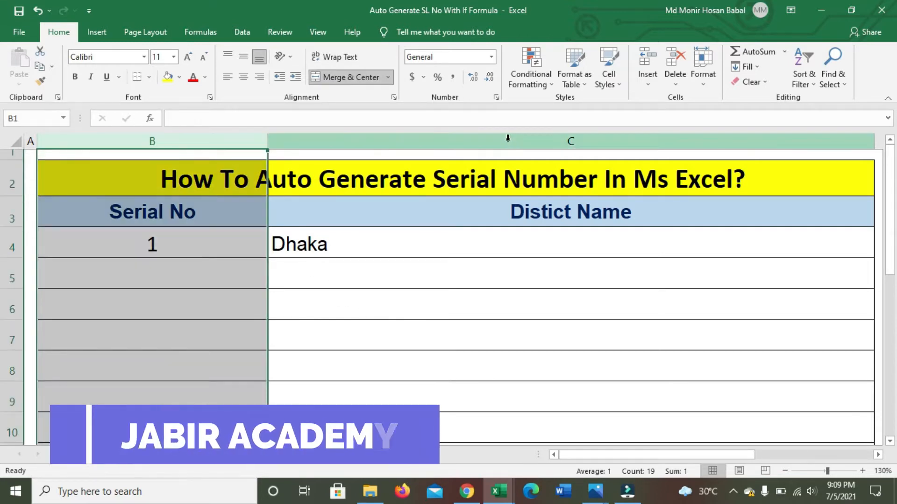
left_click(508, 138)
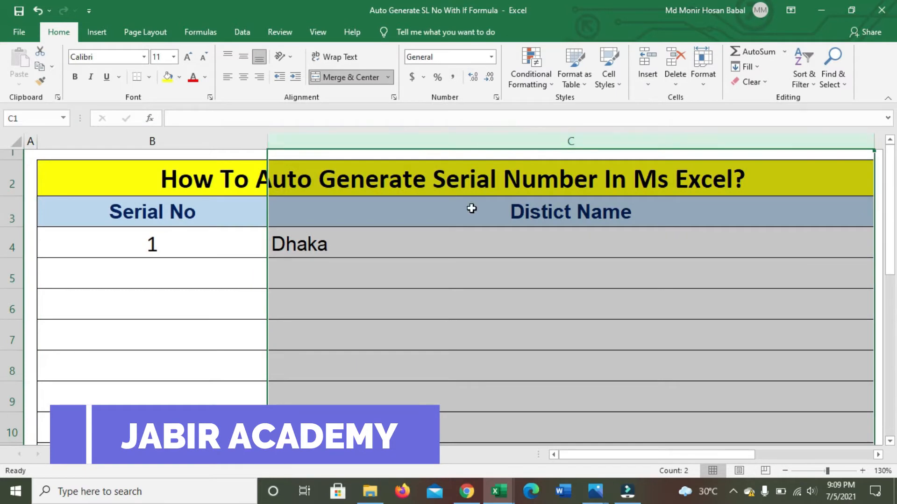
left_click(378, 245)
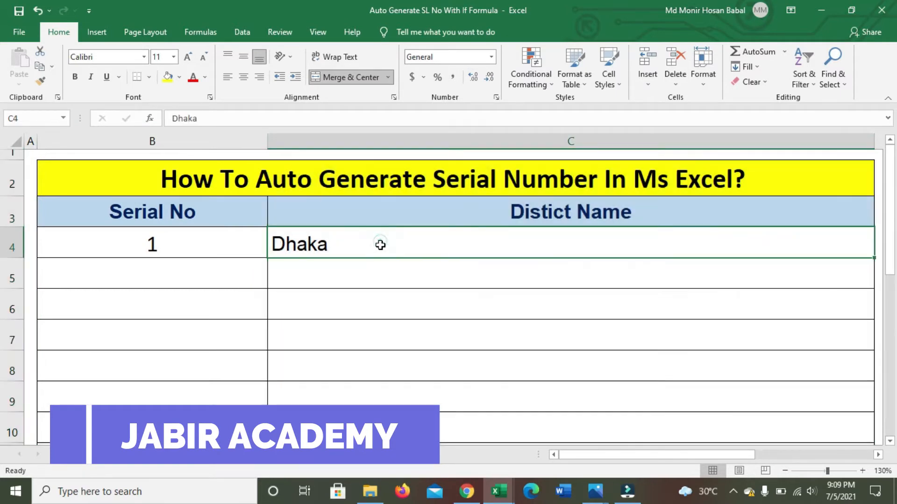
left_click(354, 274)
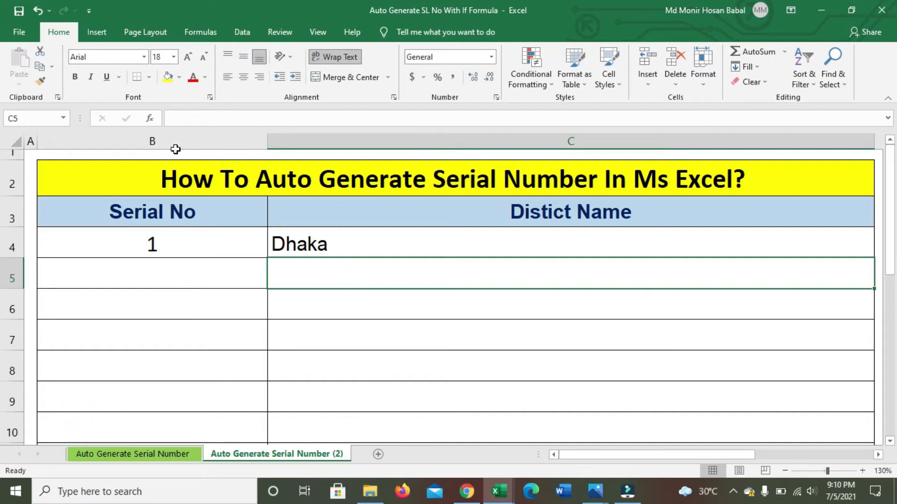
left_click(291, 270)
left_click(355, 248)
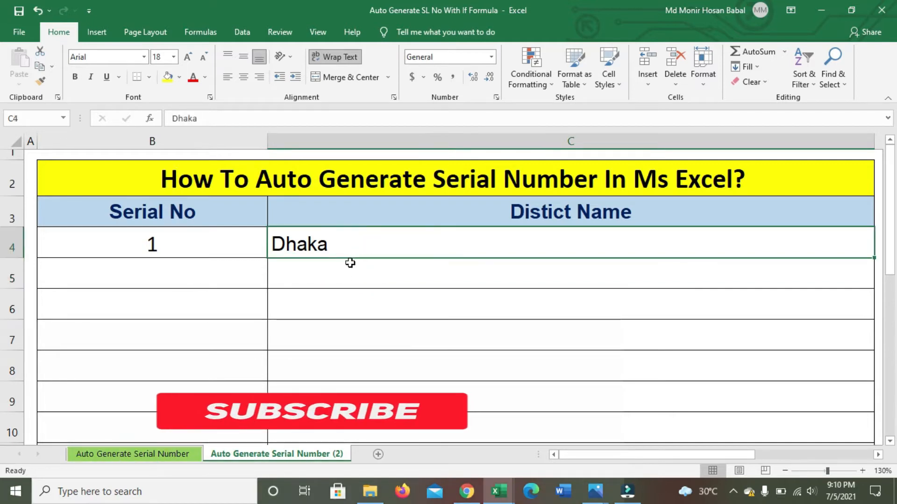
- Enter the district Bogura in C5 and check the serial number formula in B5
left_click(339, 279)
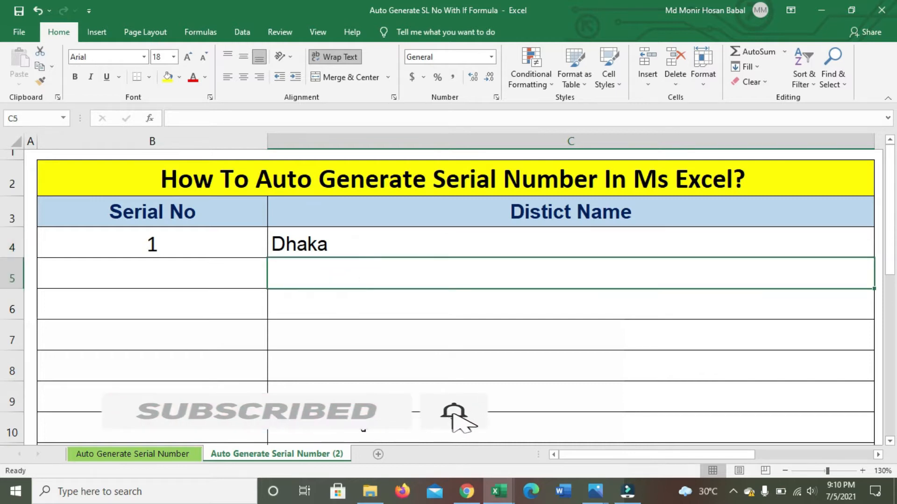
type("Bogura")
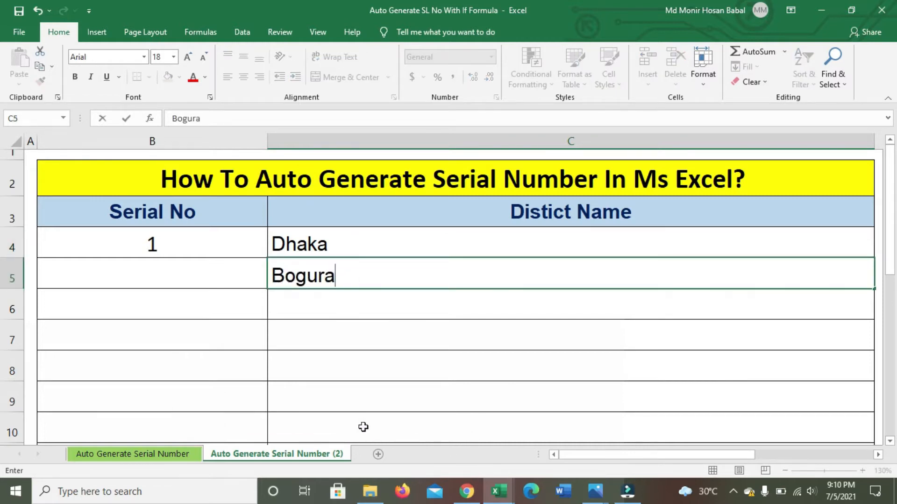
key("Return")
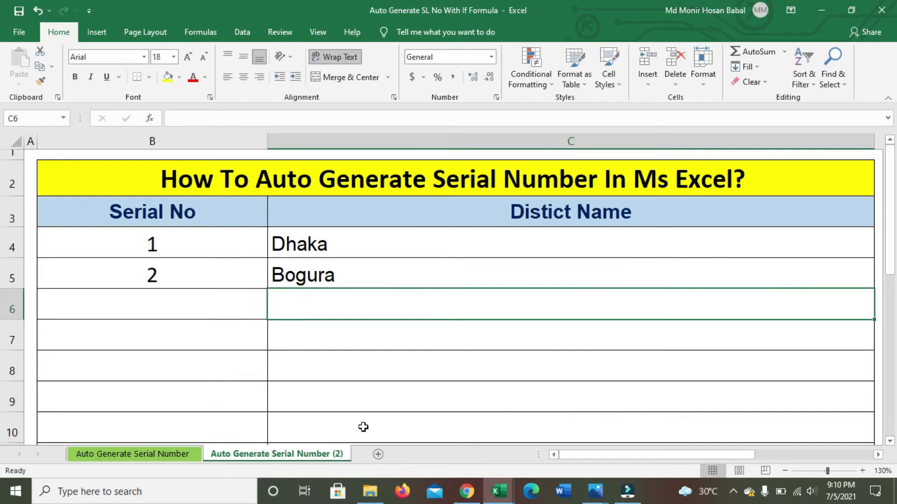
left_click(199, 273)
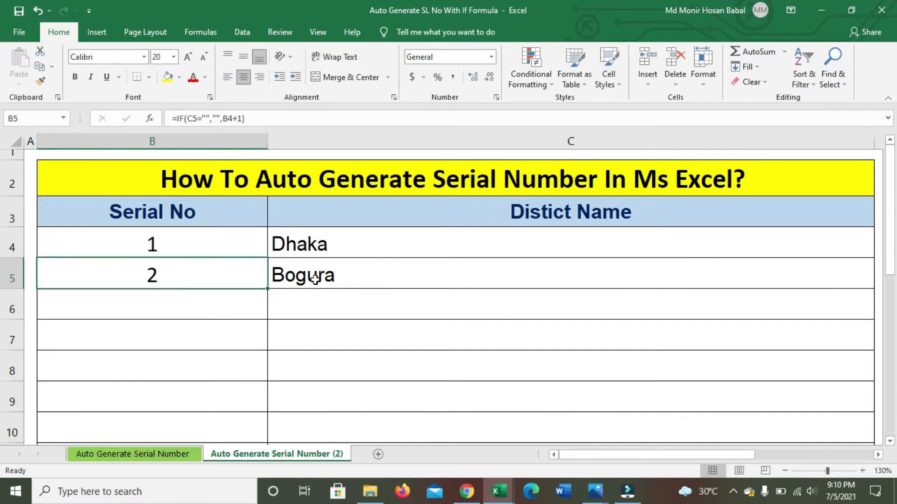
left_click(347, 273)
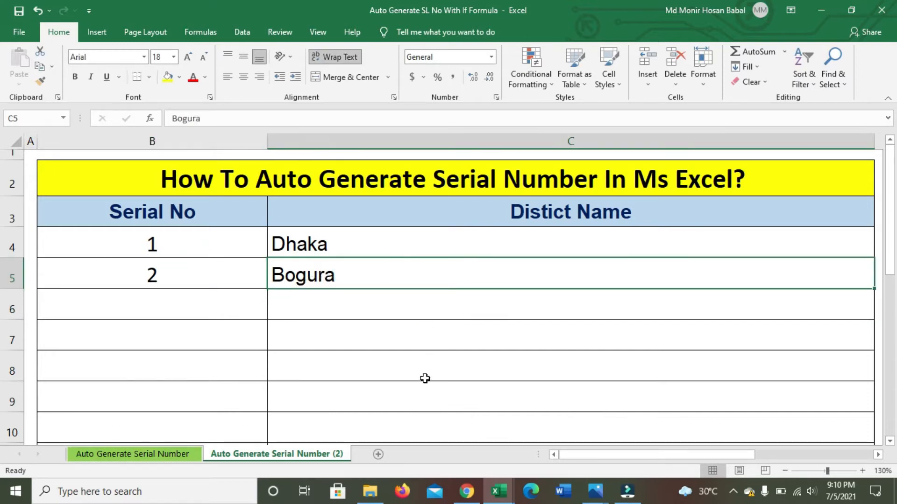
- Enter the district Panchagarh in cell C6, below Bogura
key("Down")
type("Pa")
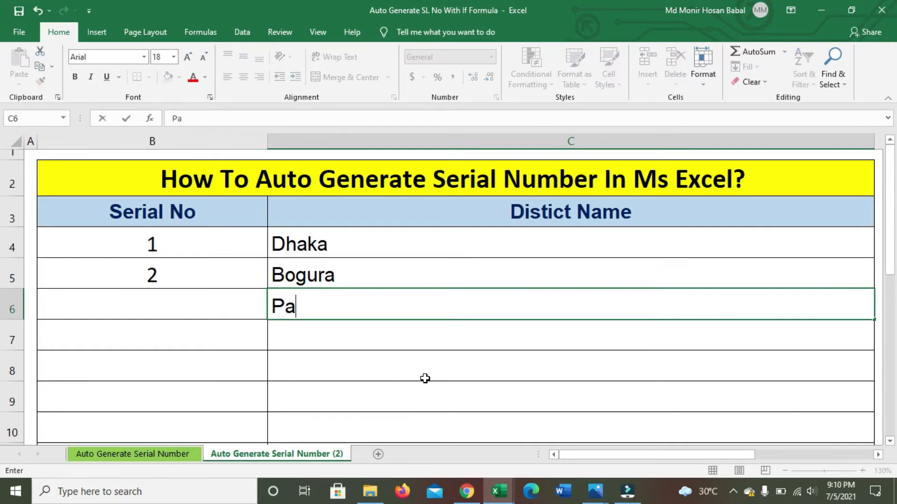
type("nchagarh")
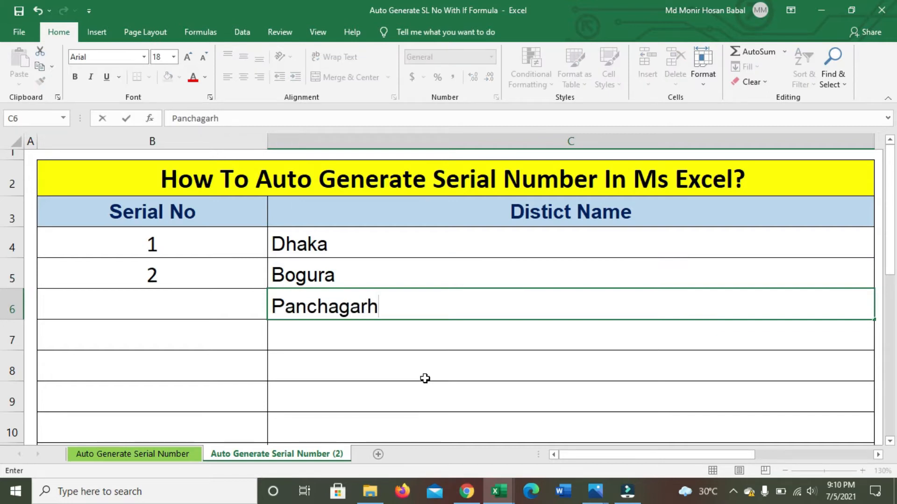
key("Return")
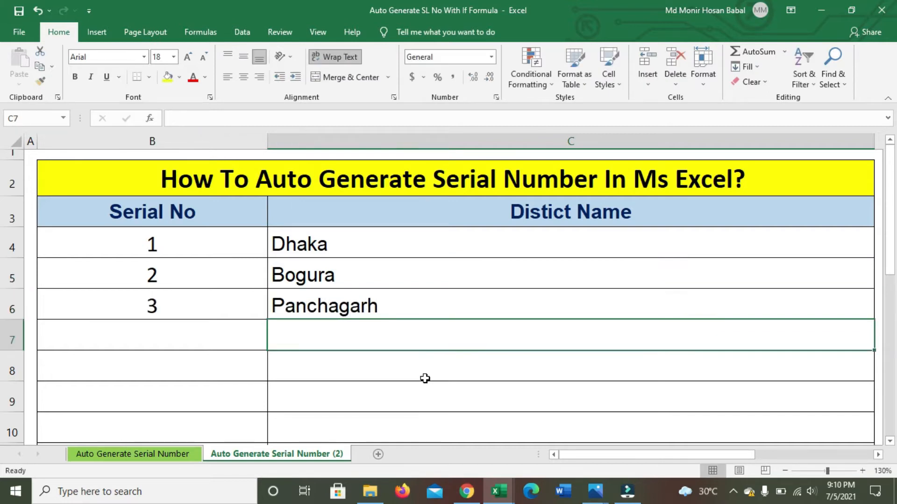
- Enter the district Dinajpur in cell C7, below Panchagarh
type("Di")
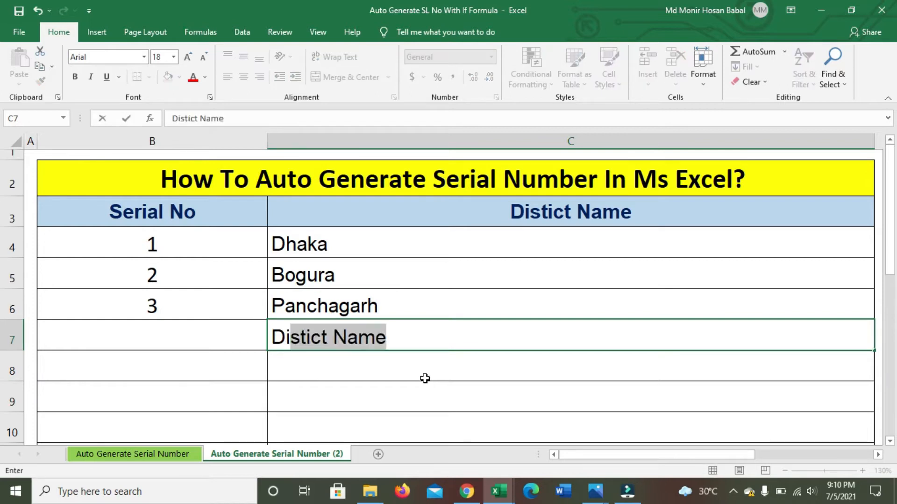
type("napu")
key("BackSpace")
key("BackSpace")
type("jpur")
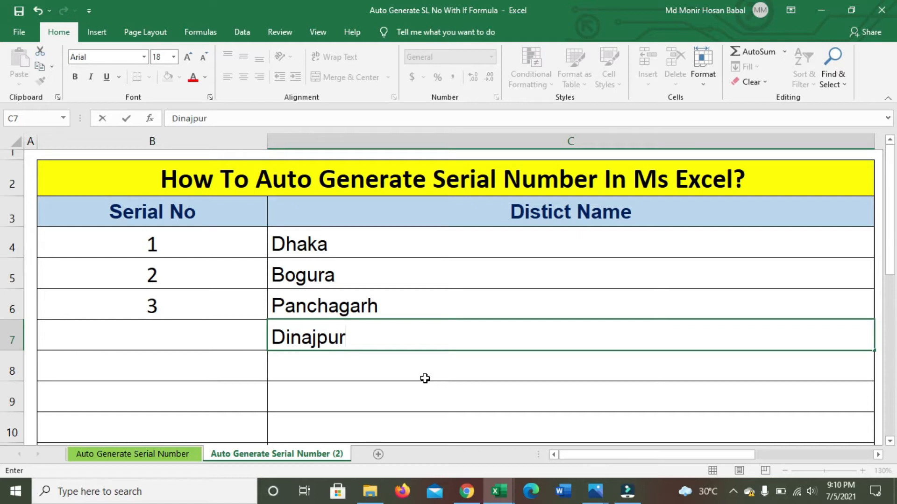
key("Return")
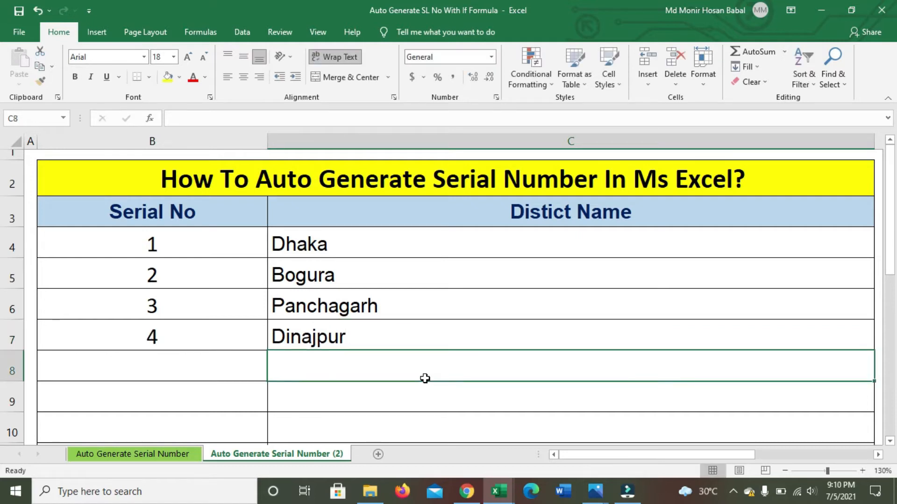
- Enter the district Foridpur in cell C8, below Dinajpur
type("Fo")
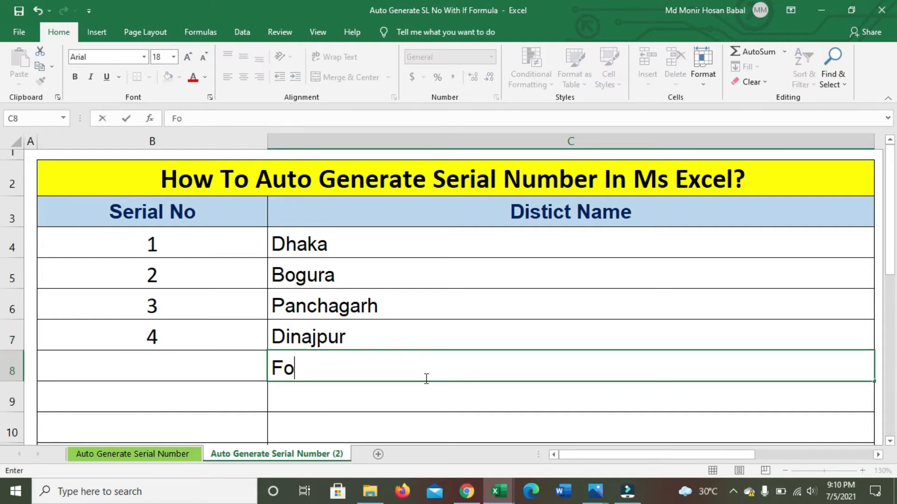
type("ridpur")
key("Return")
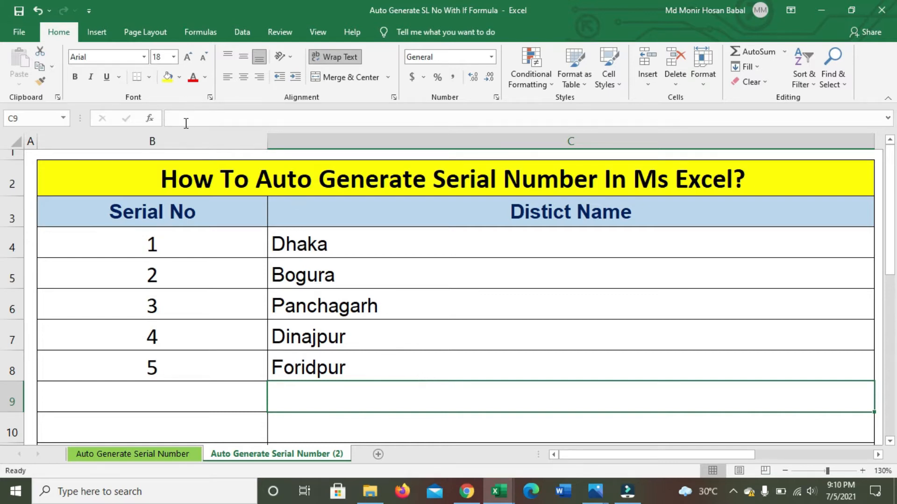
- Enter Bangladesh in cell C9 as the next entry of the name column
left_click(185, 140)
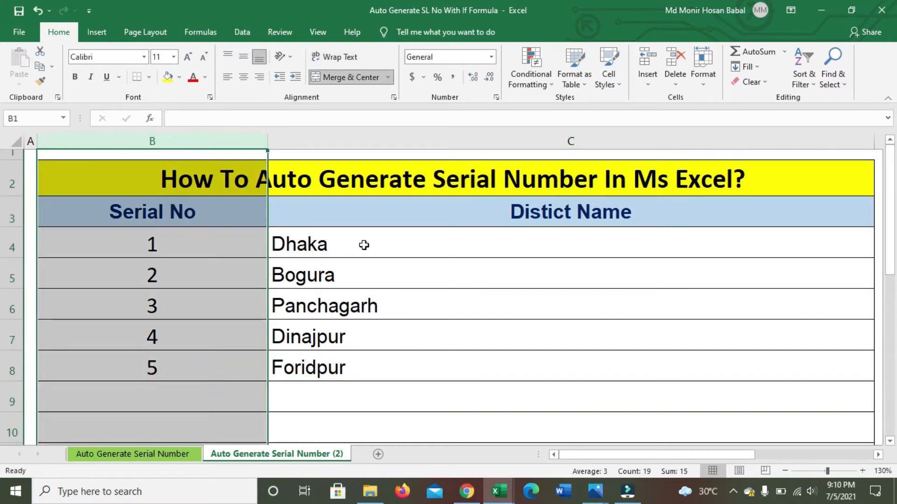
left_click(322, 394)
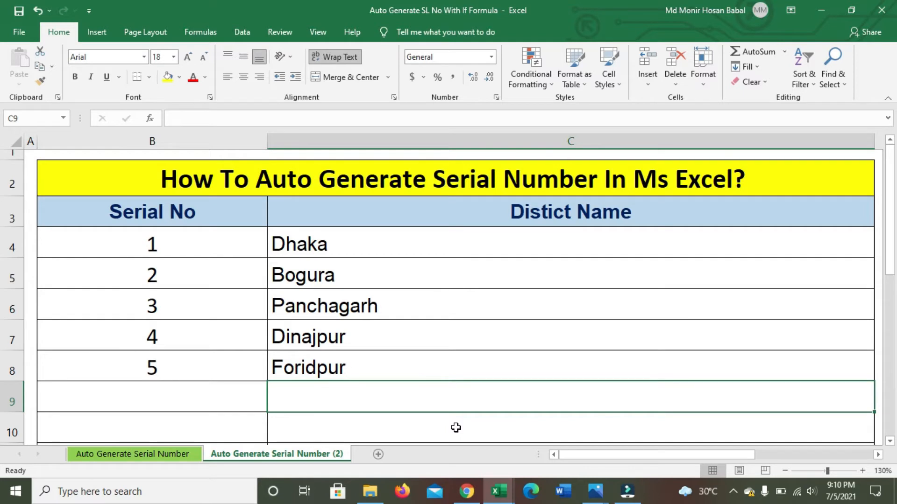
type("Bang")
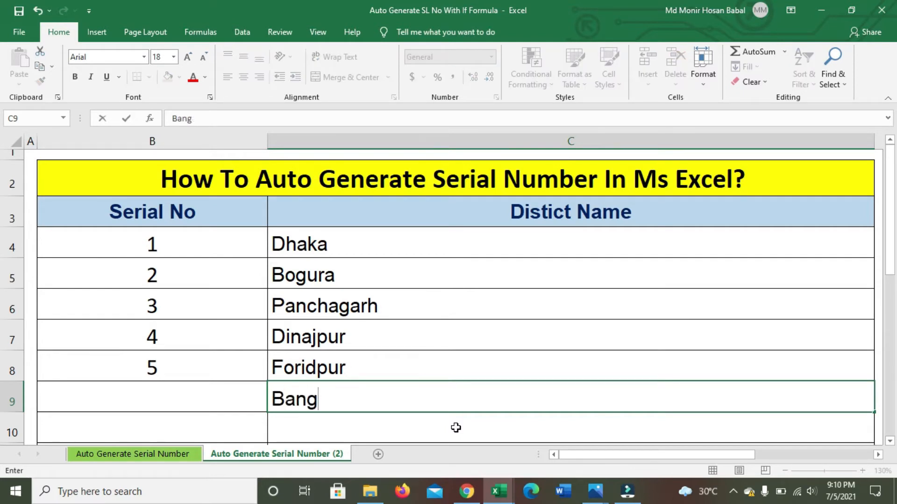
type("aadesh")
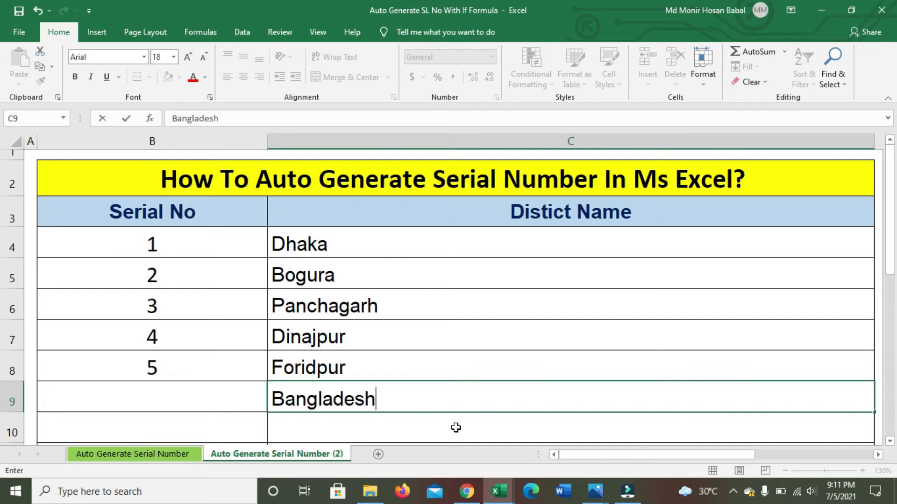
key("Return")
- Enter a person's first name in C10 and Jabir Academy in C11
type("Monir")
key("Return")
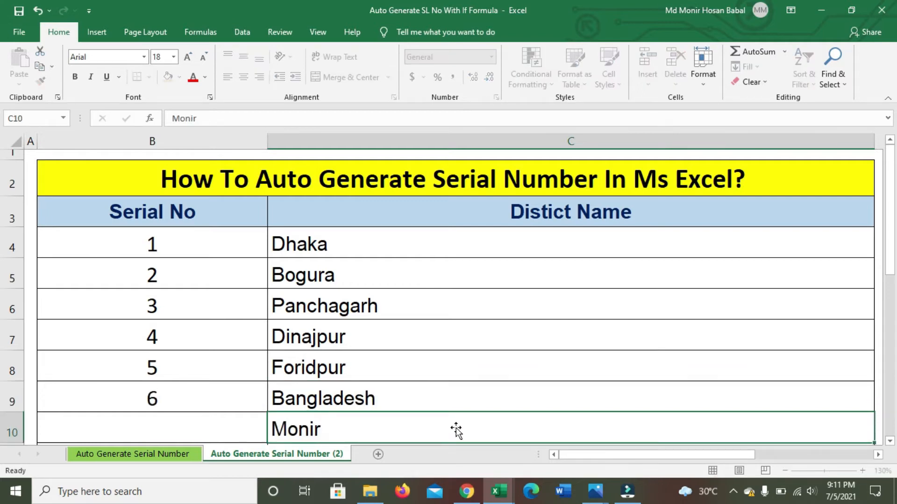
type("Jabir ")
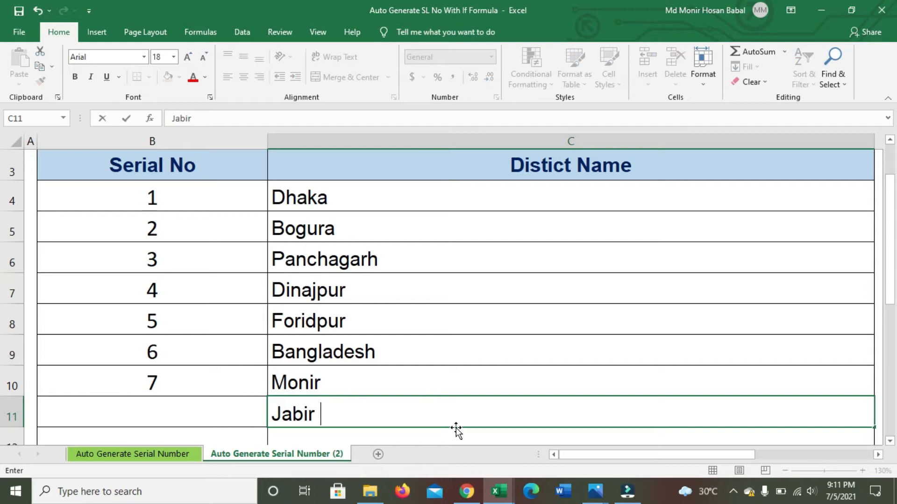
type("Academy")
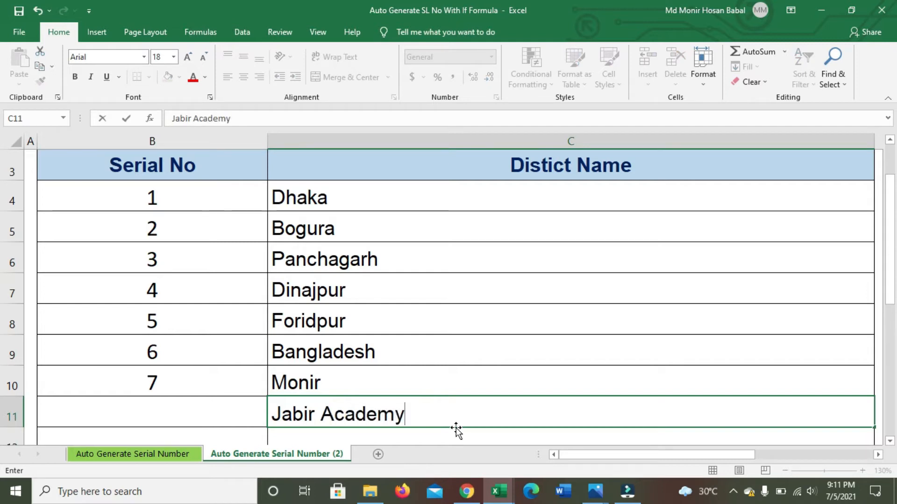
key("Return")
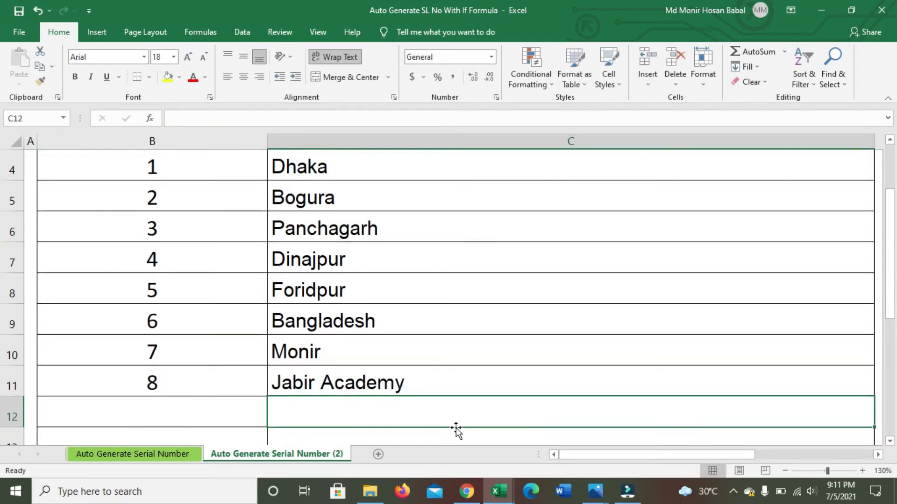
scroll(456, 430, "up", 1)
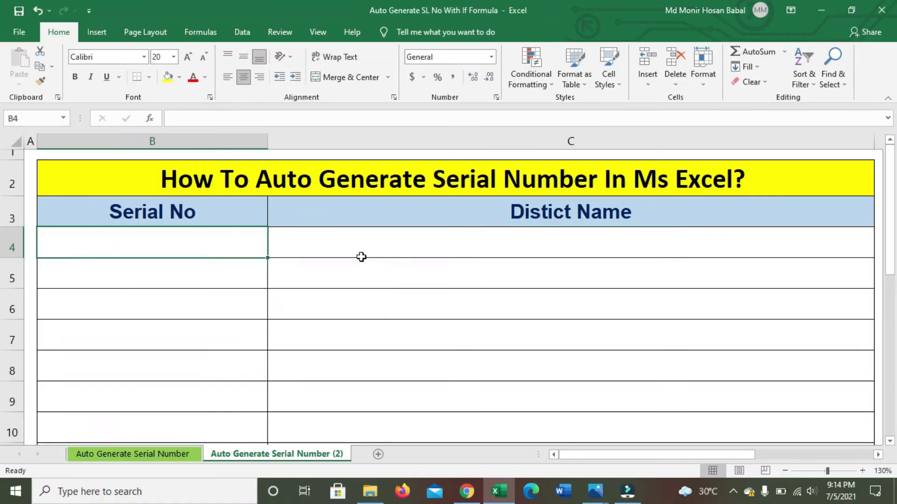
- Enter 1 as the first serial number in B4 and the district Dhaka beside it in C4
left_click(186, 141)
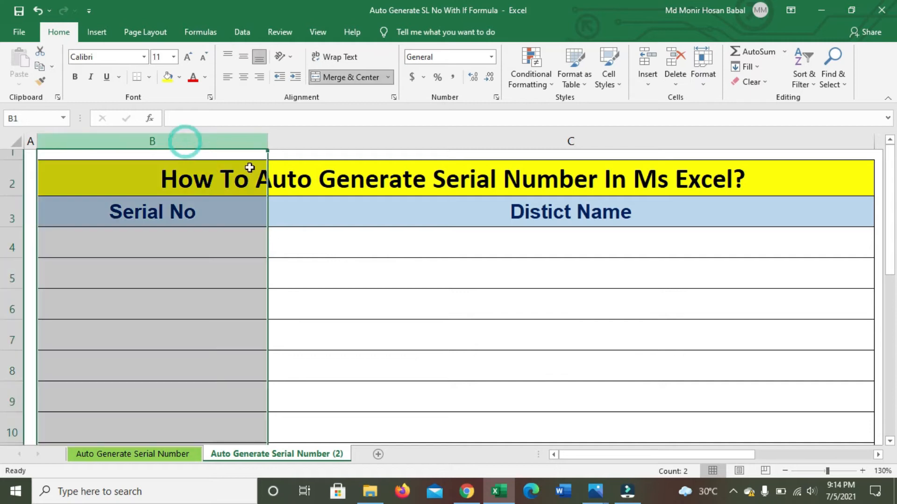
left_click(210, 236)
type("1")
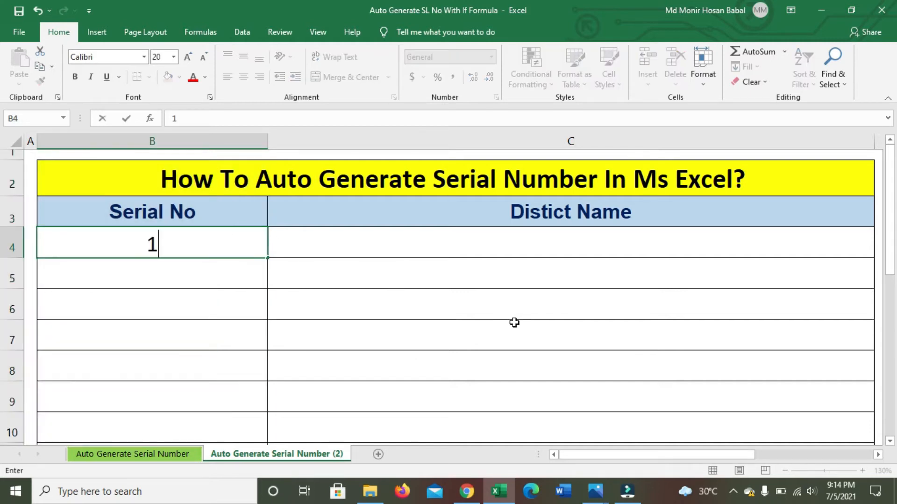
key("Return")
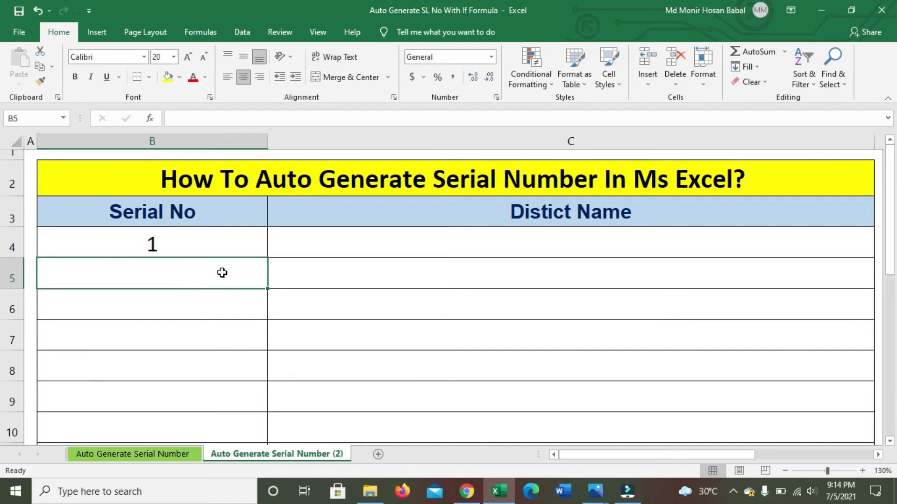
left_click(359, 245)
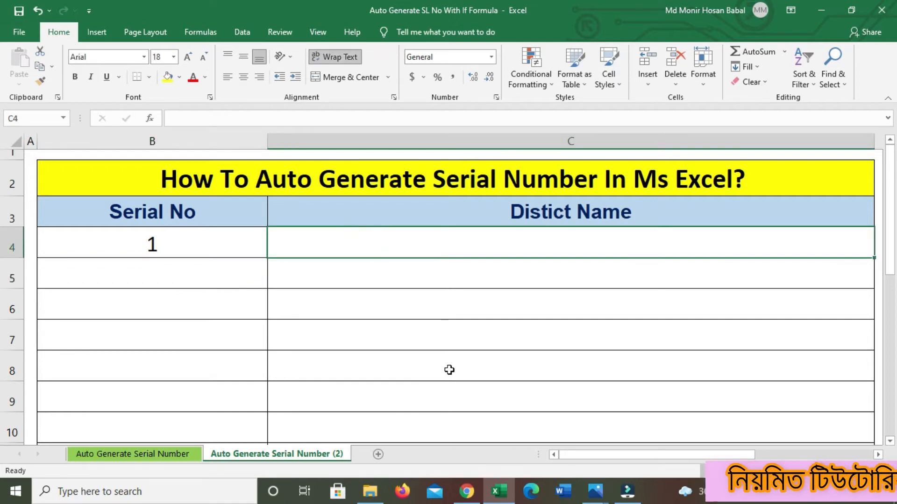
type("Dhaka")
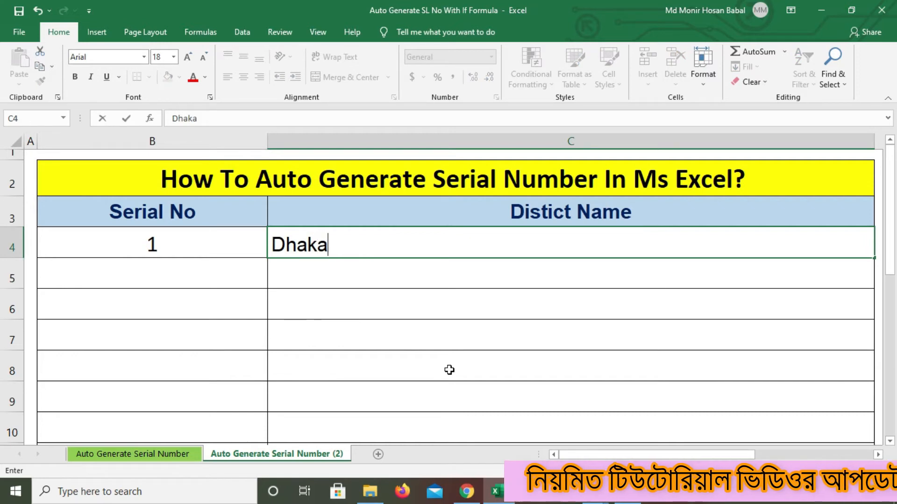
key("Return")
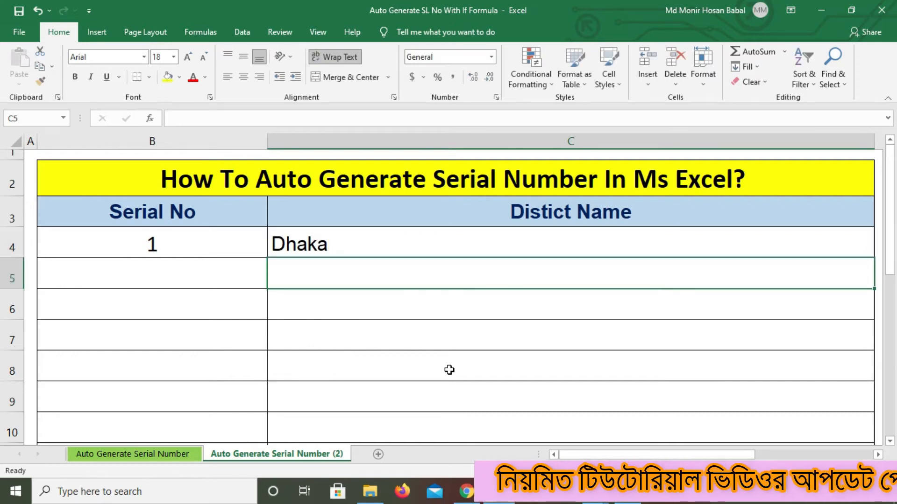
- Enter the formula =IF(C5="","",B4+1) in cell B5 to number the row only when a district is present
left_click(144, 269)
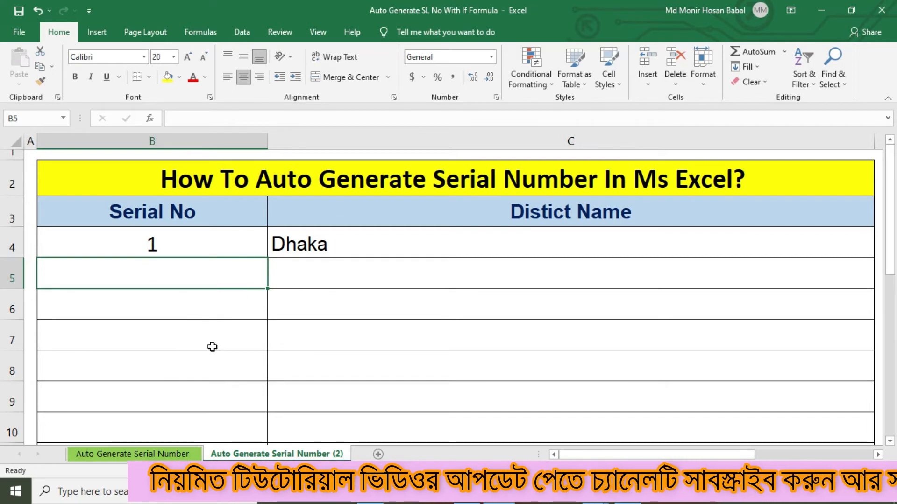
type("=")
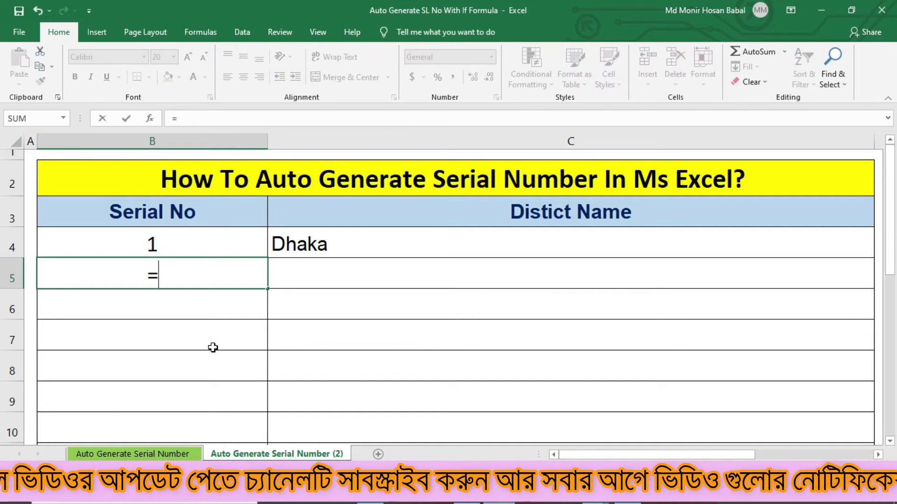
type("IF")
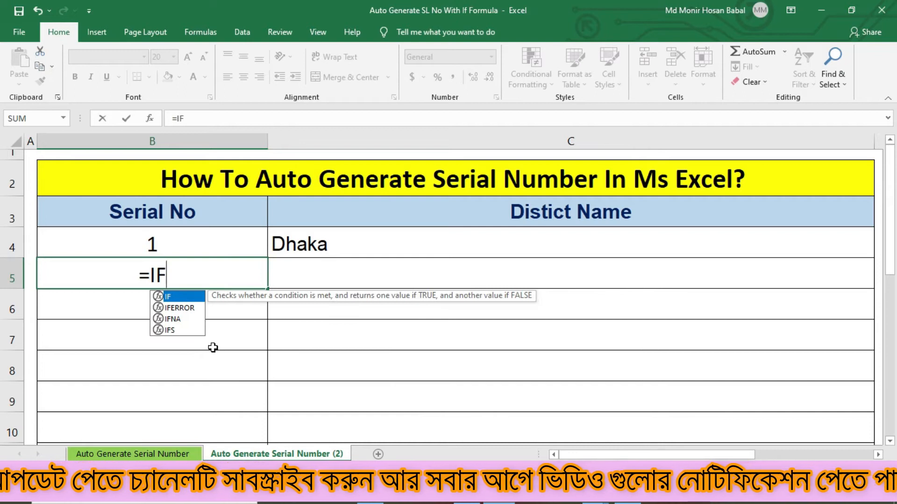
type("(")
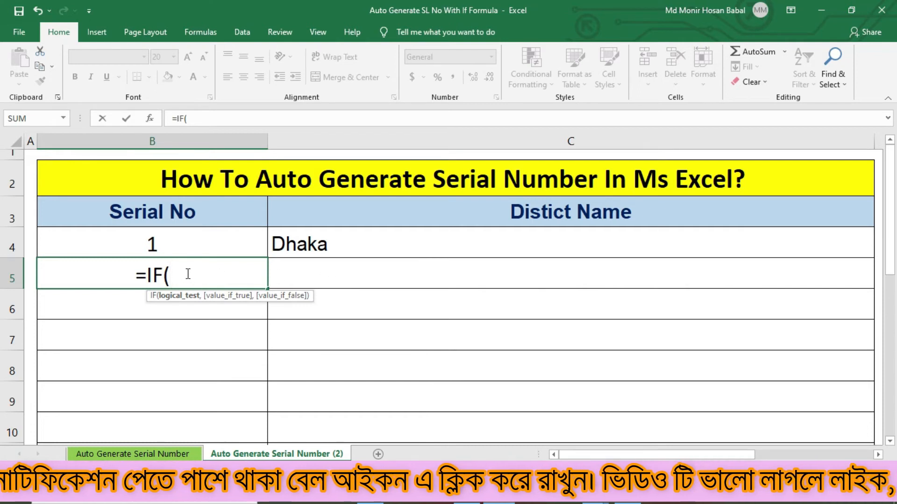
left_click(360, 276)
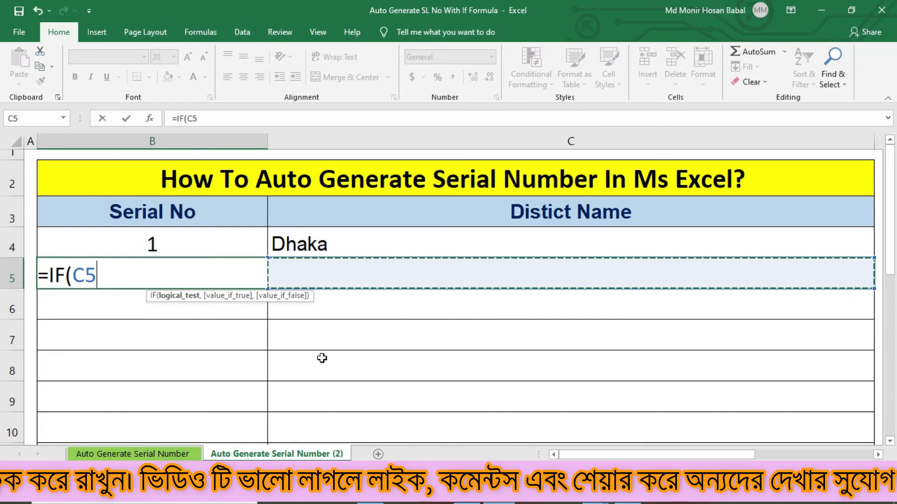
type("=")
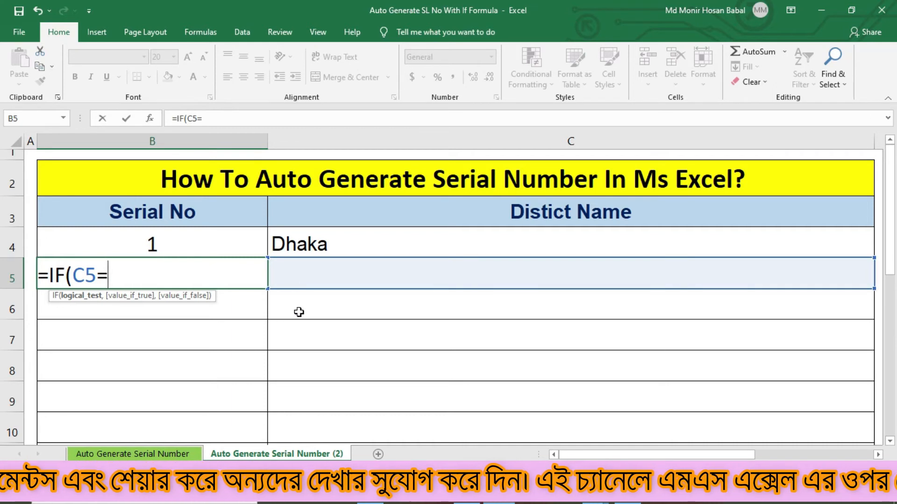
type("\"")
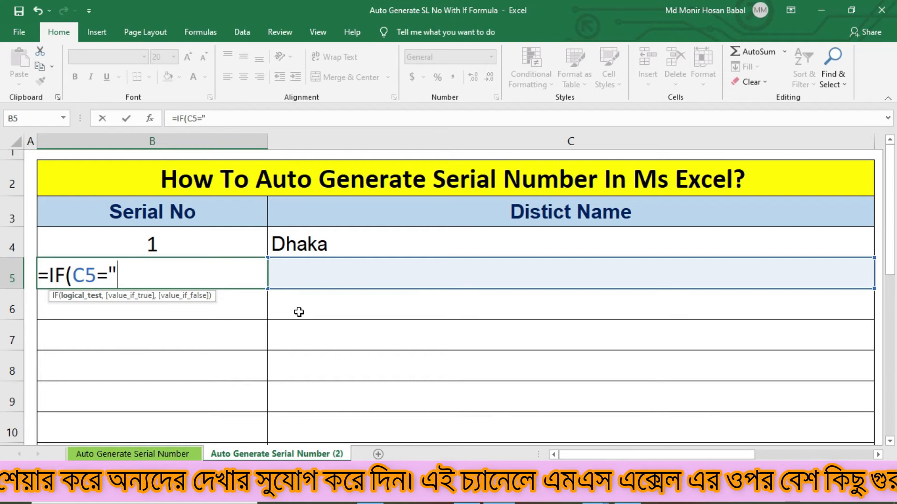
type("\",")
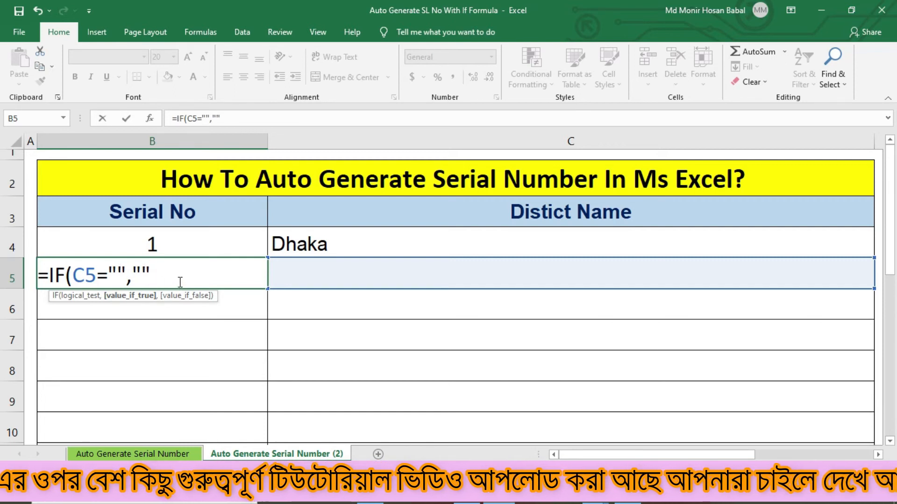
type(",")
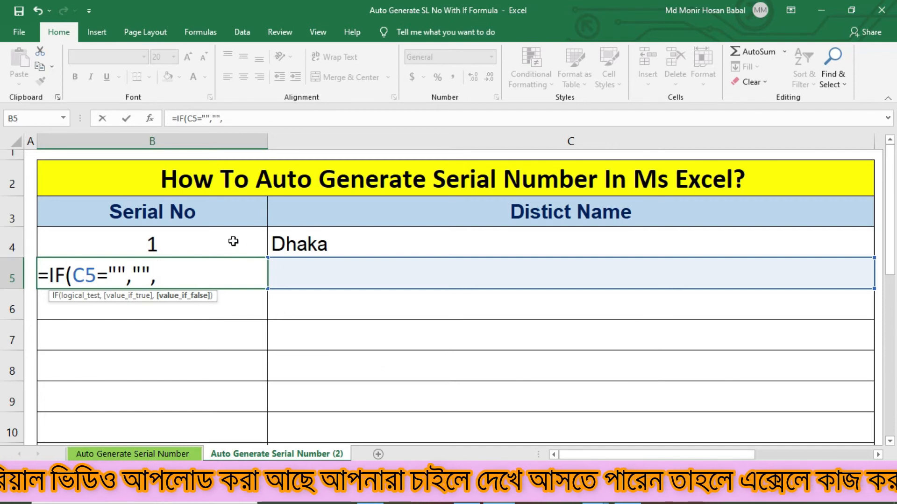
left_click(186, 237)
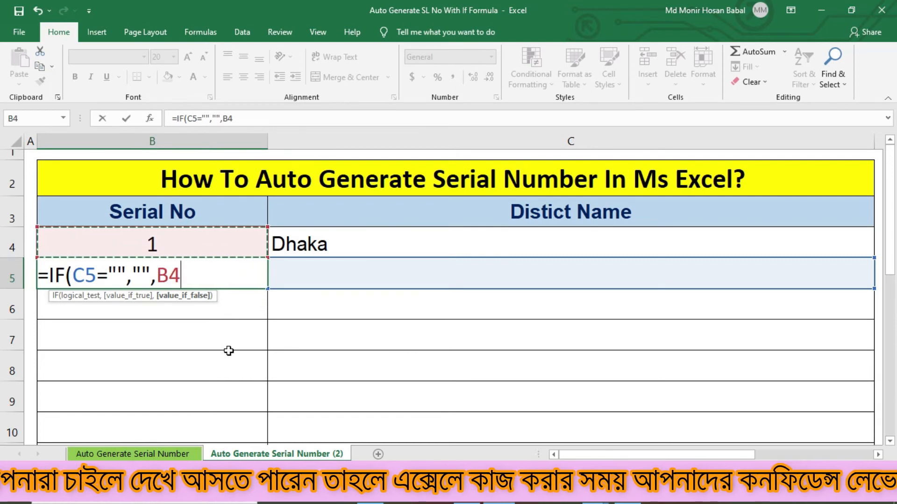
type("+")
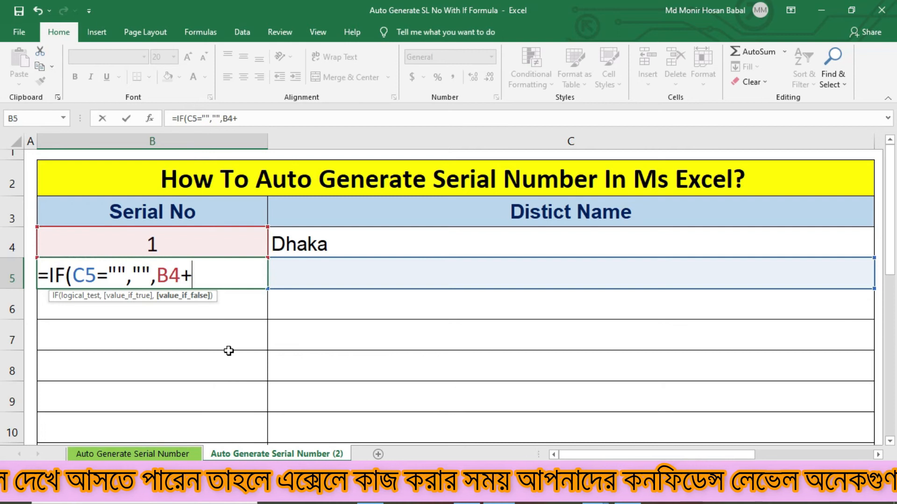
type("1")
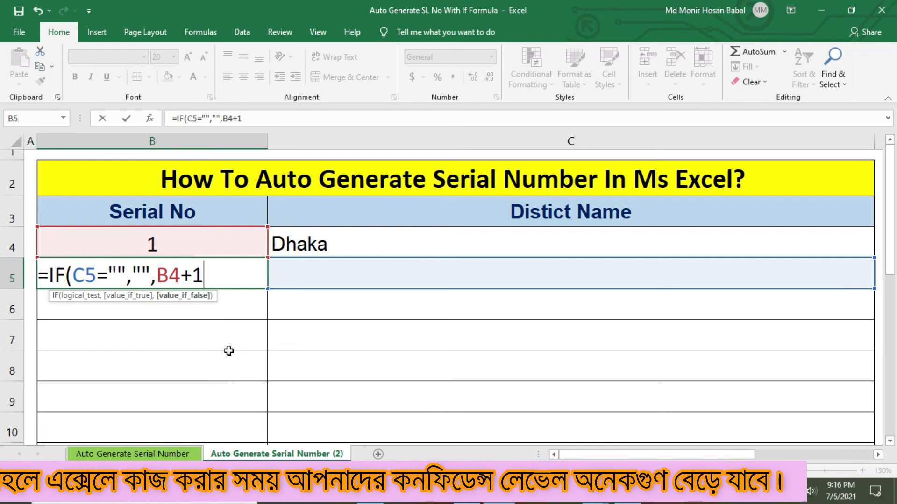
type(")")
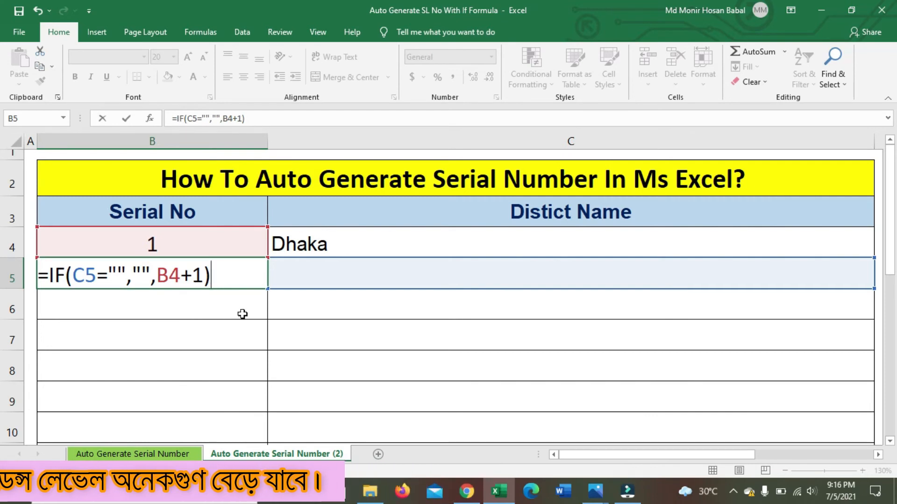
key("Return")
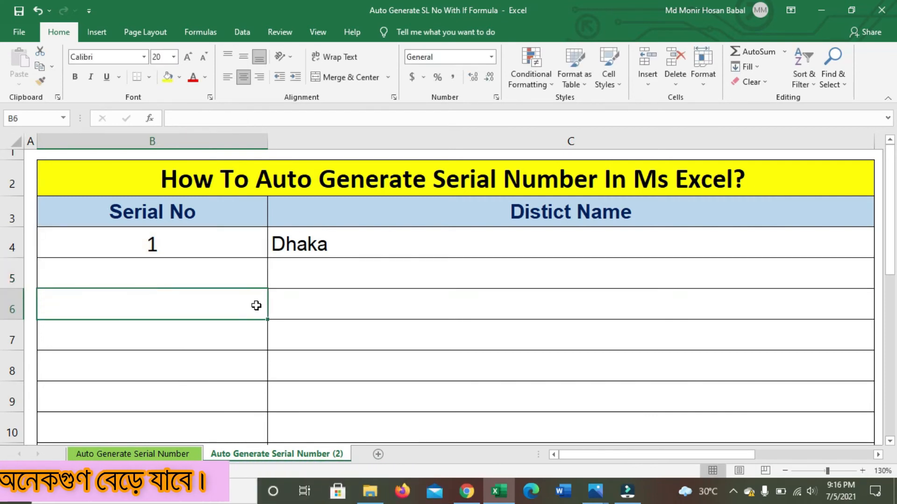
- Fill the IF formula from B5 down the Serial No column to B20
left_click(221, 279)
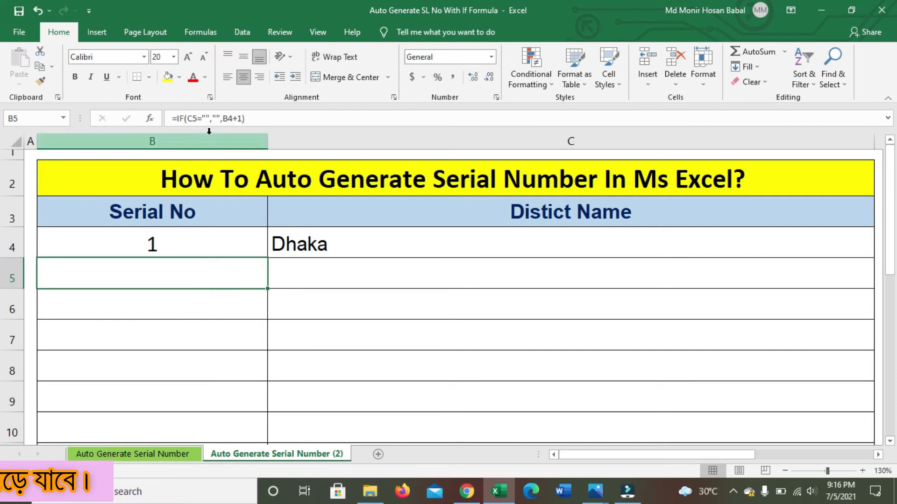
mouse_move(268, 288)
left_mouse_down()
mouse_move(269, 492)
mouse_move(260, 387)
mouse_move(267, 305)
left_mouse_up()
scroll(296, 286, "up", 5)
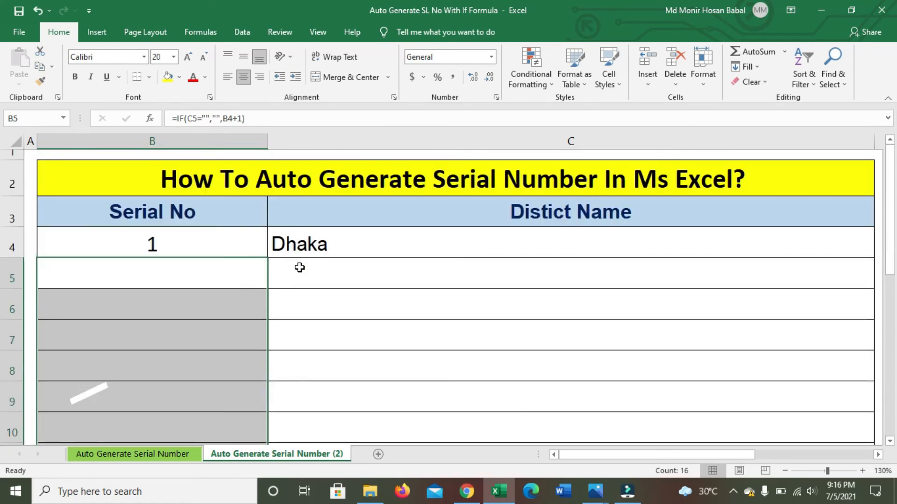
- Enter the district Bogura in cell C5, below Dhaka
left_click(344, 262)
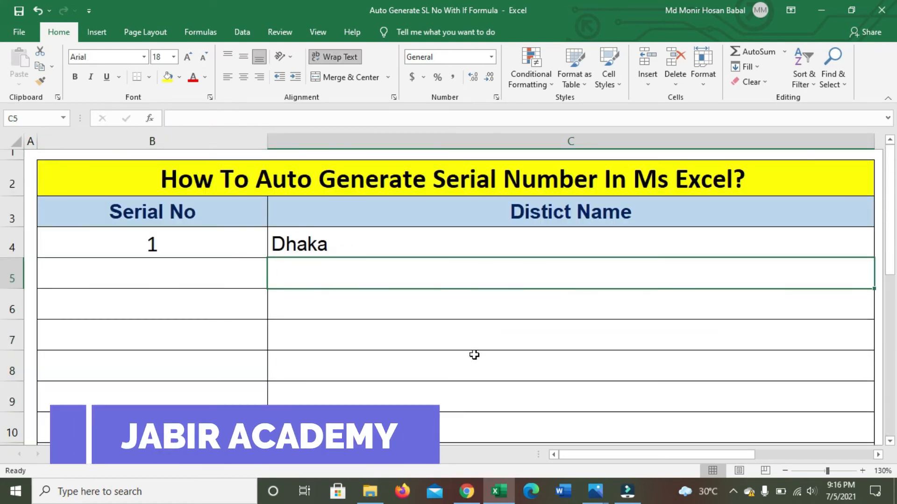
type("b")
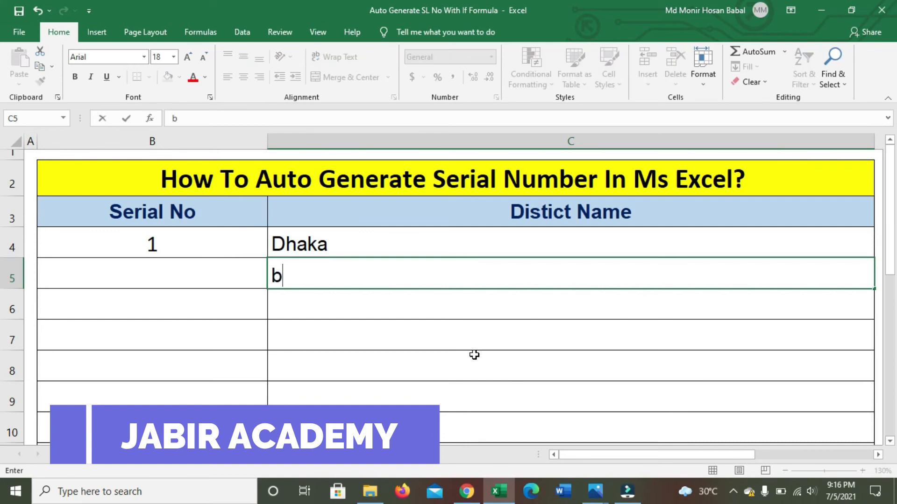
type("V")
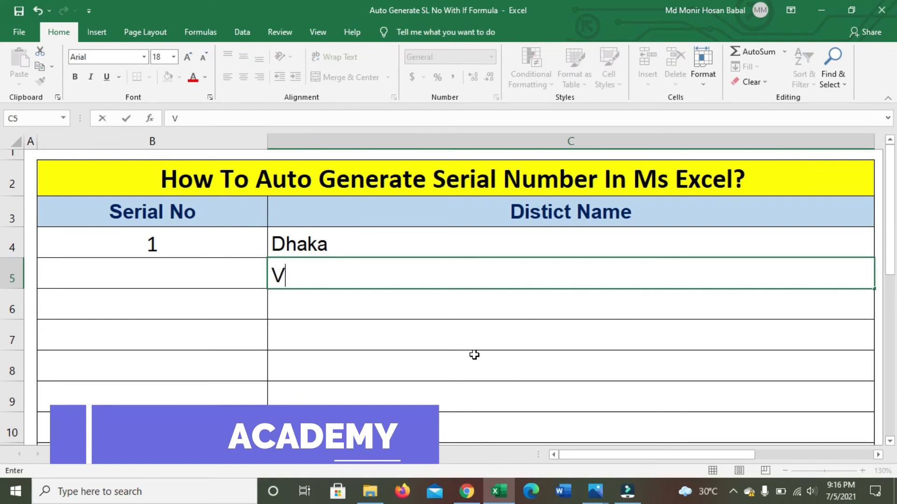
key("BackSpace")
type("Bogura")
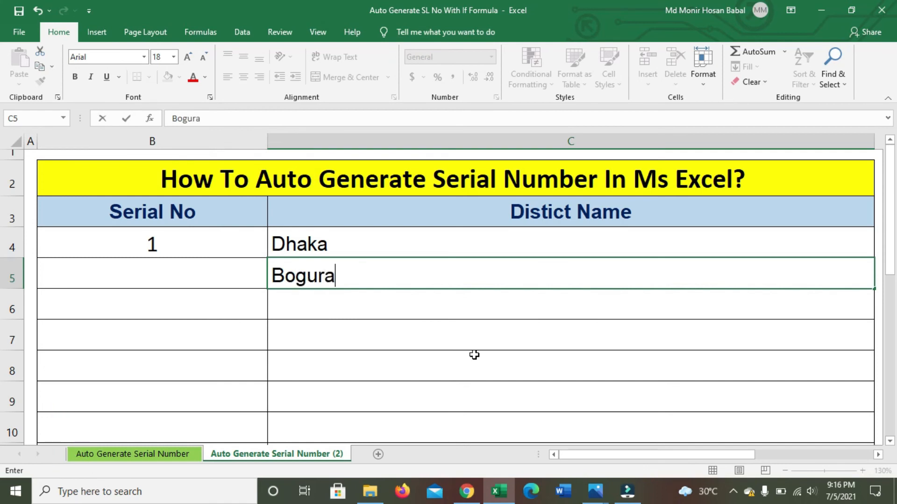
key("Return")
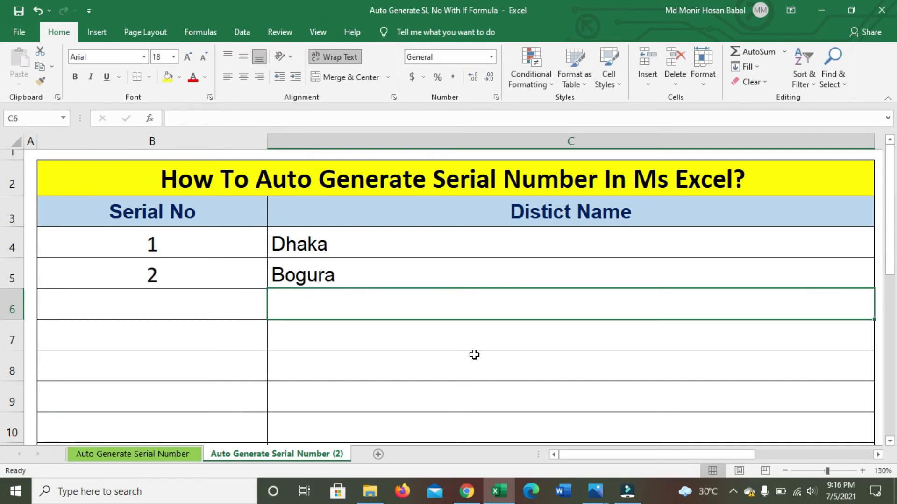
- Enter the districts Panchagarh, Dinajpur and Foridpur in cells C6 to C8
type("Pancha")
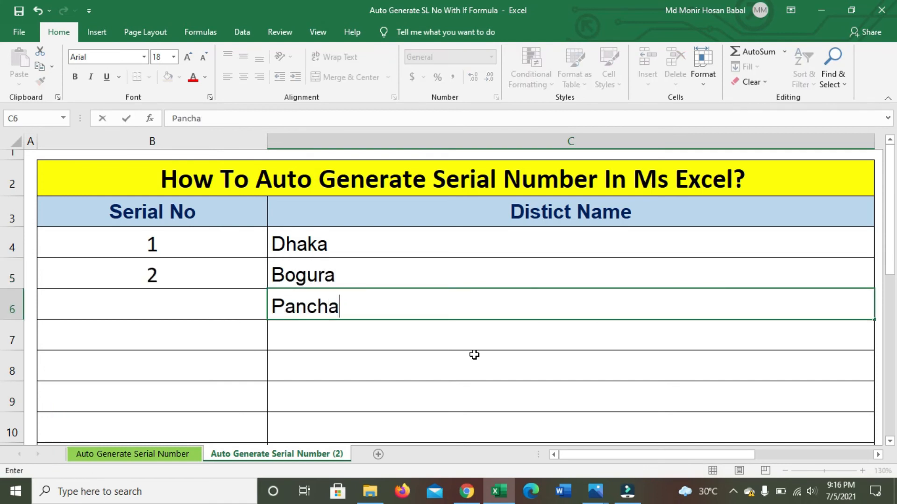
type("garh")
key("Return")
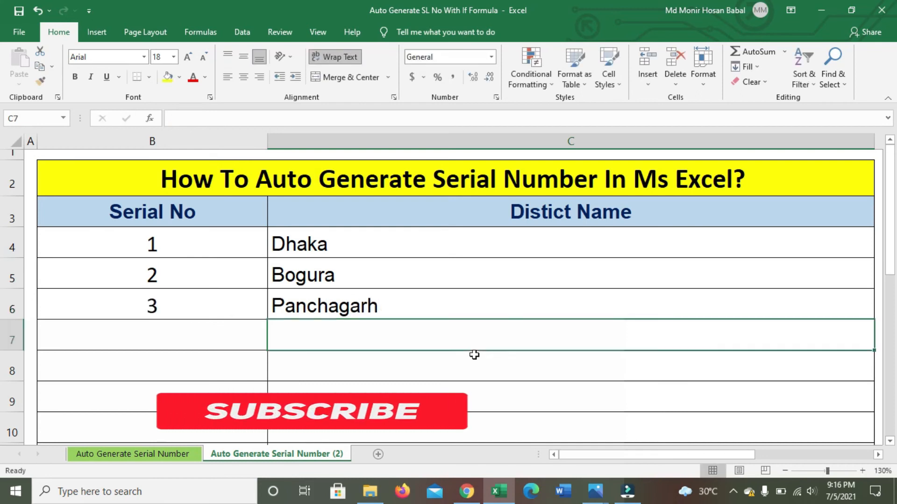
type("Din")
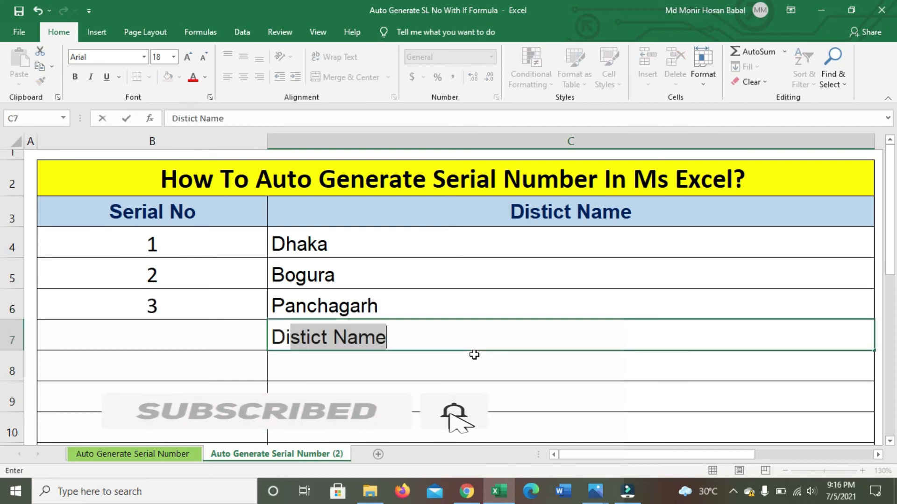
type("ajpur")
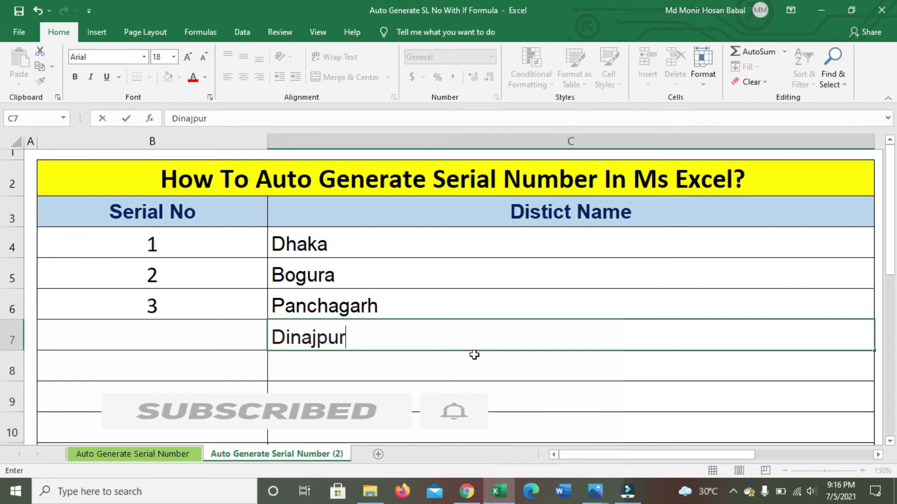
key("Return")
type("F")
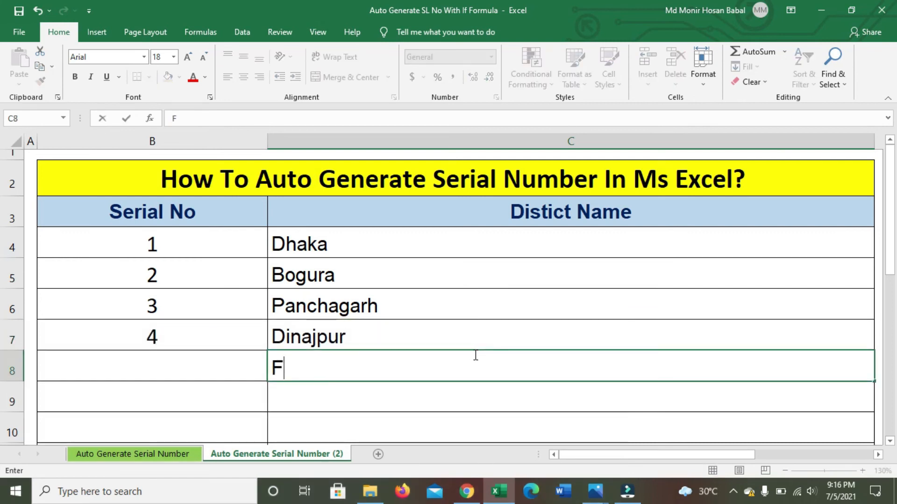
type("oridpur")
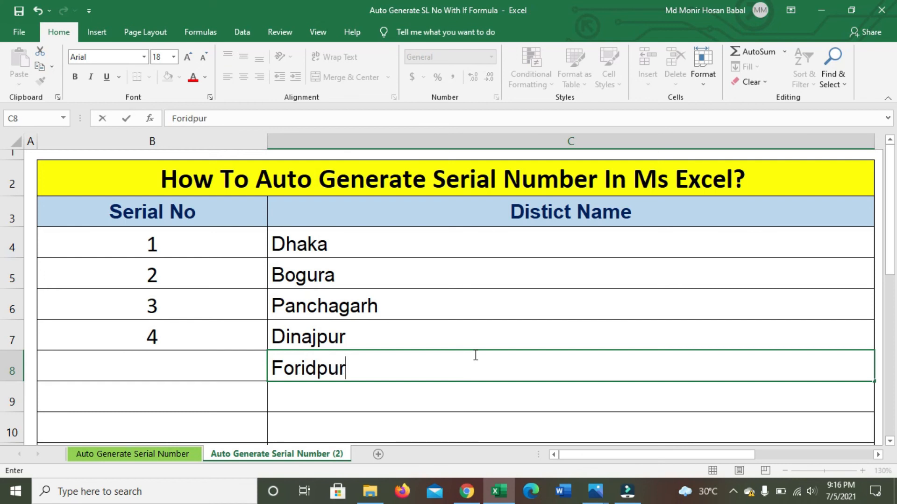
key("Return")
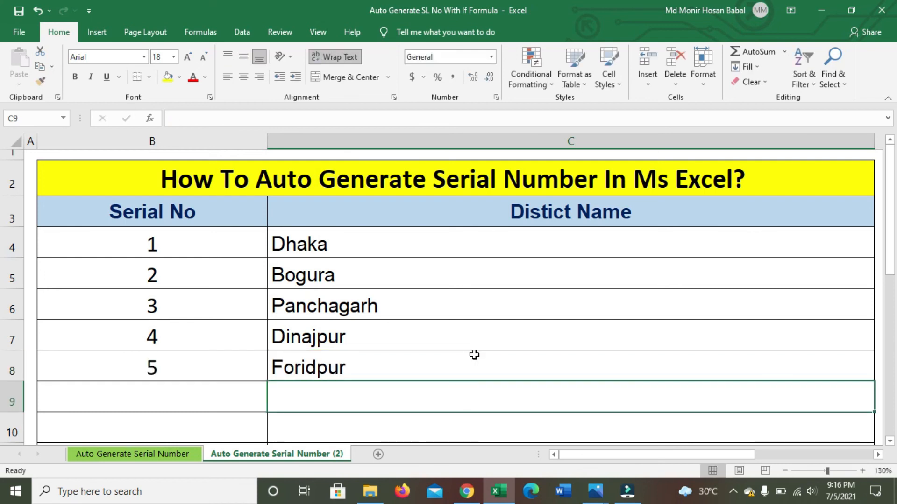
- Enter the test values Mjdk, lldfl, 5255, 555 and kkkd in cells C9 to C13
type("Mjdk")
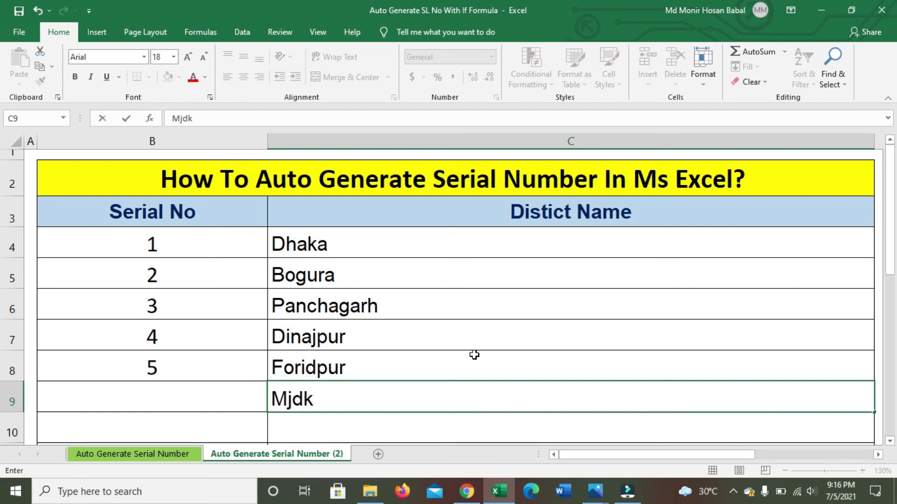
key("Return")
key("Return")
key("Up")
type("lldfl")
key("Return")
type("5255")
key("Return")
type("555")
key("Return")
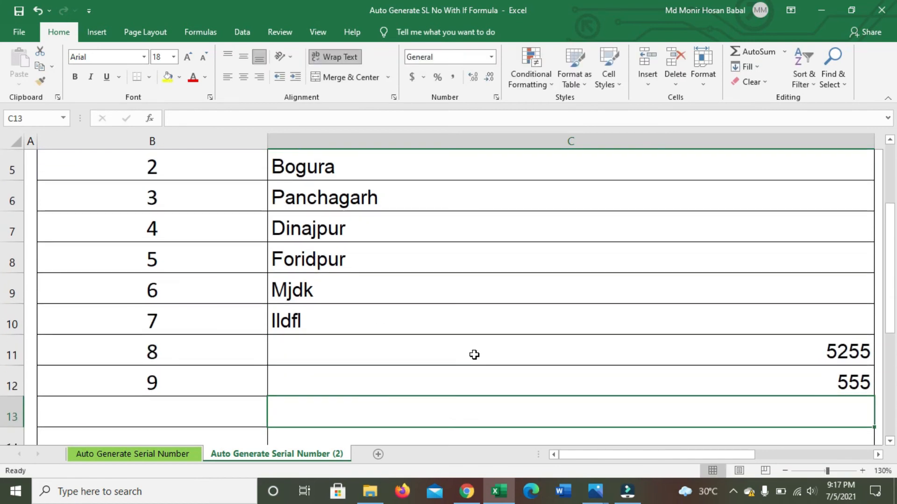
type("kkkd")
key("Return")
- Review the serial numbers beside the entries back up to the start of the table, ending on cell B4
key("Up")
key("Up")
key("Up")
key("Up")
key("Up")
key("Up")
key("Up")
scroll(474, 355, "up", 2)
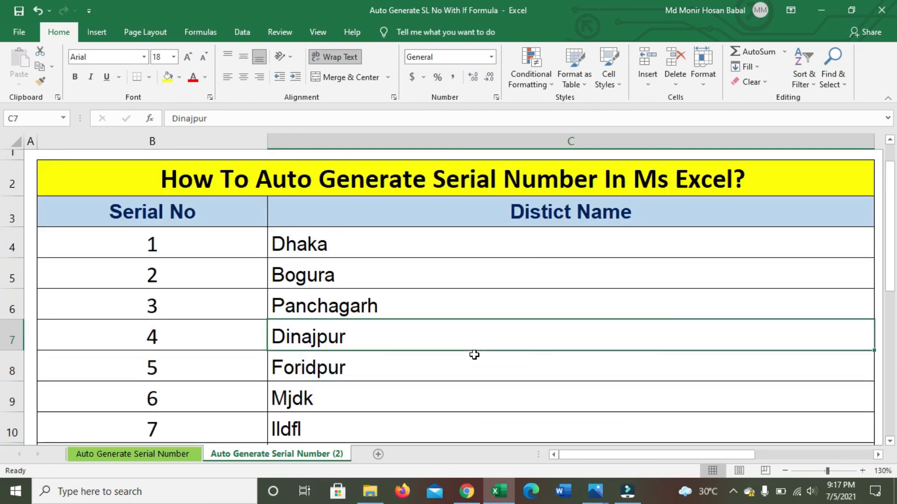
left_click(225, 253)
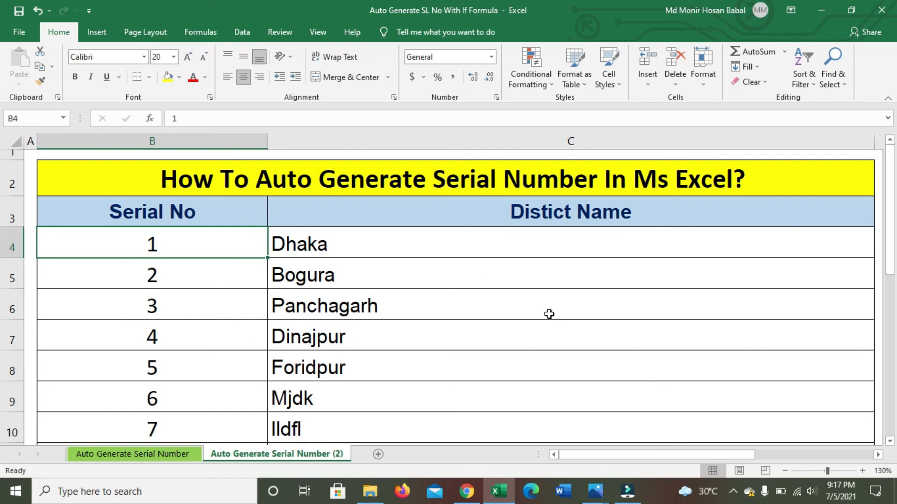